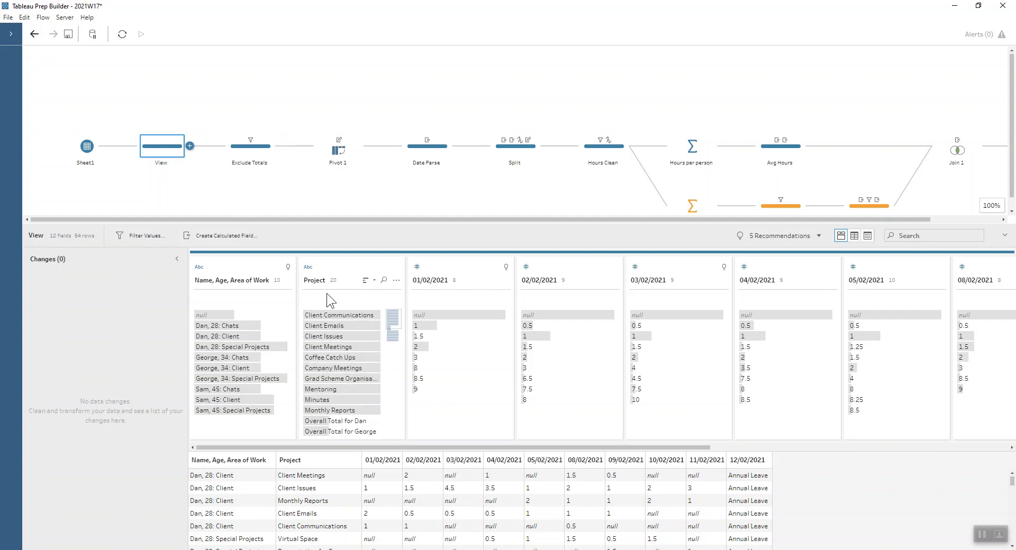
Try a wildcard filter on the Project field in the View step that excludes values containing "Total", and remove it again.
{"action": "scroll", "coordinate": [342, 370], "scroll_direction": "down", "scroll_amount": 2}
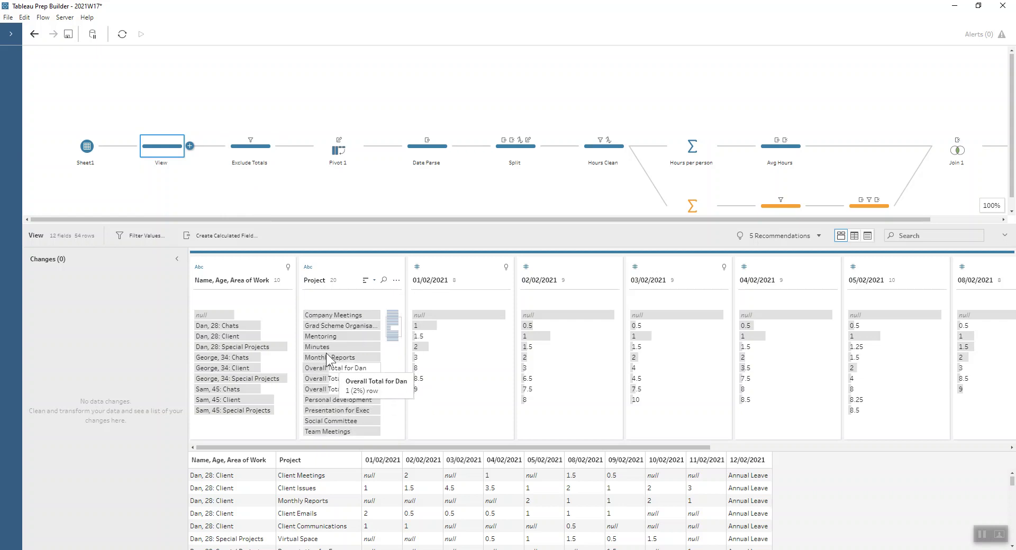
{"action": "left_click", "coordinate": [395, 281]}
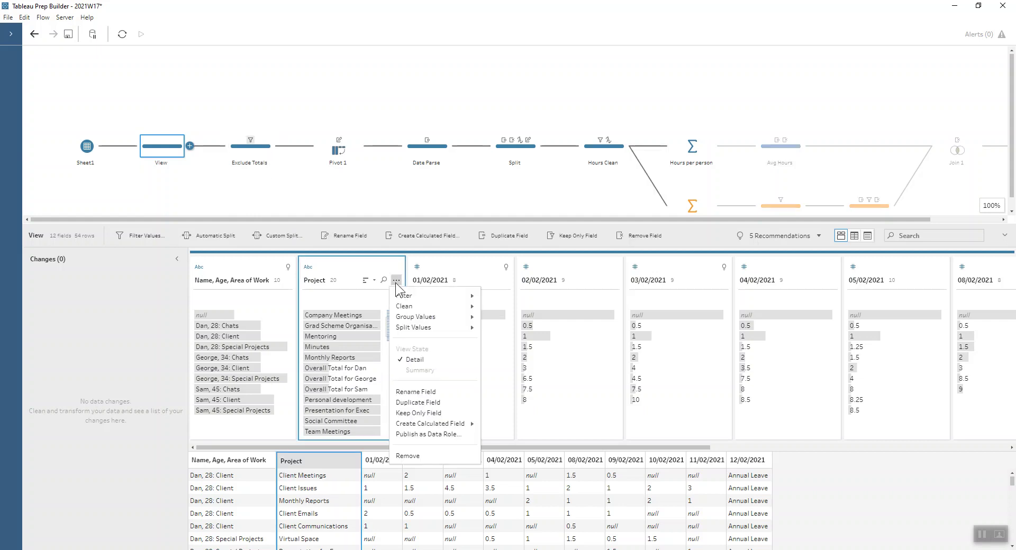
{"action": "mouse_move", "coordinate": [408, 292]}
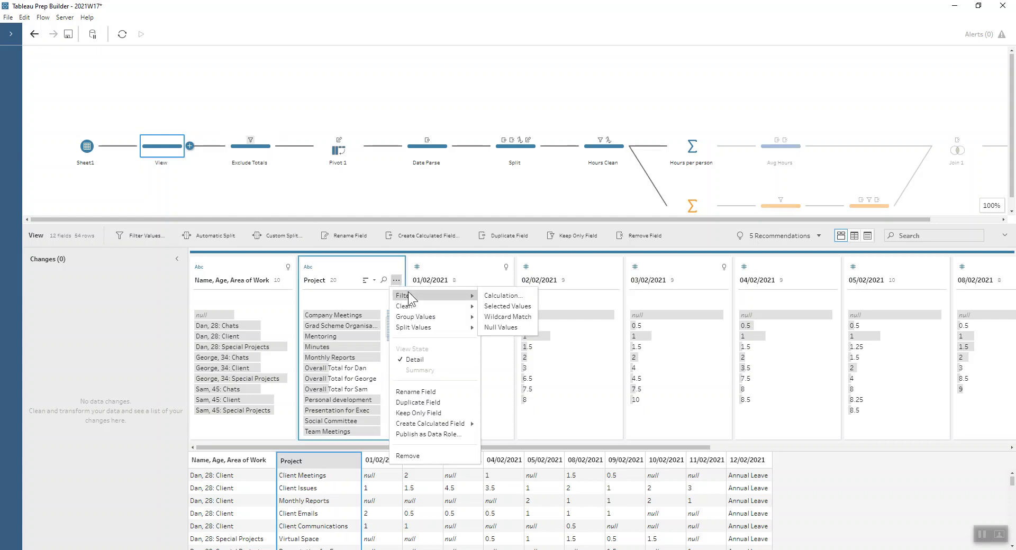
{"action": "left_click", "coordinate": [514, 319]}
{"action": "type", "text": "Total"}
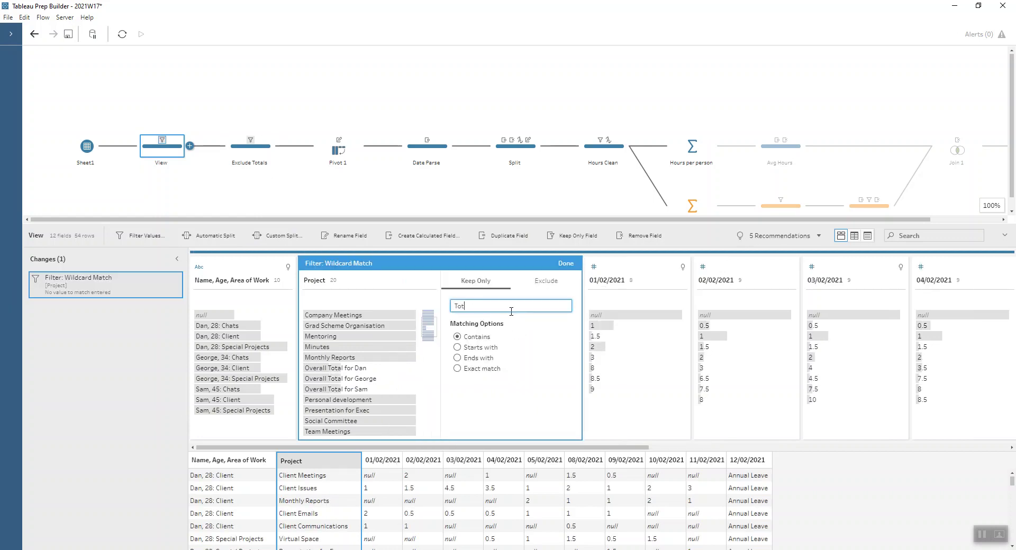
{"action": "left_click", "coordinate": [537, 284]}
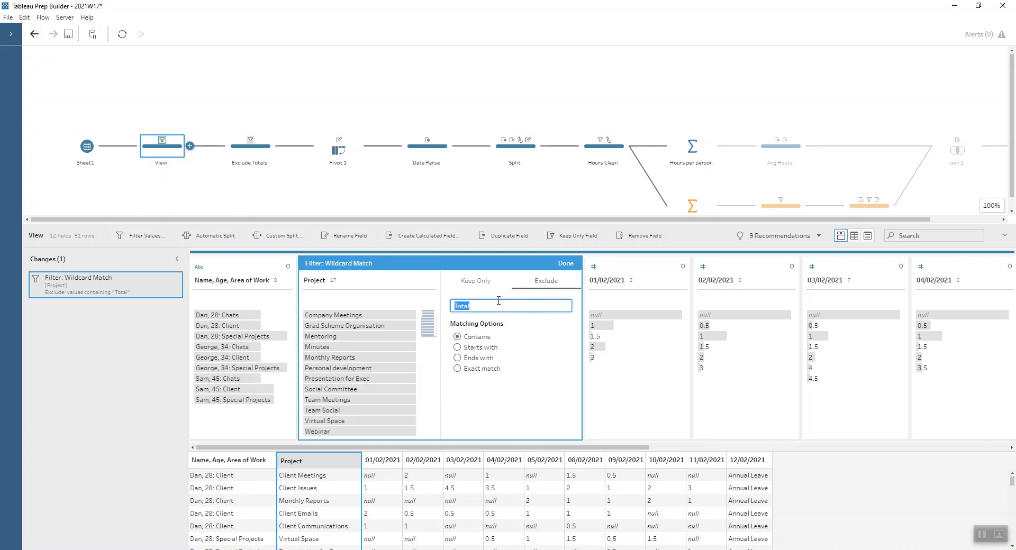
{"action": "left_click", "coordinate": [565, 263]}
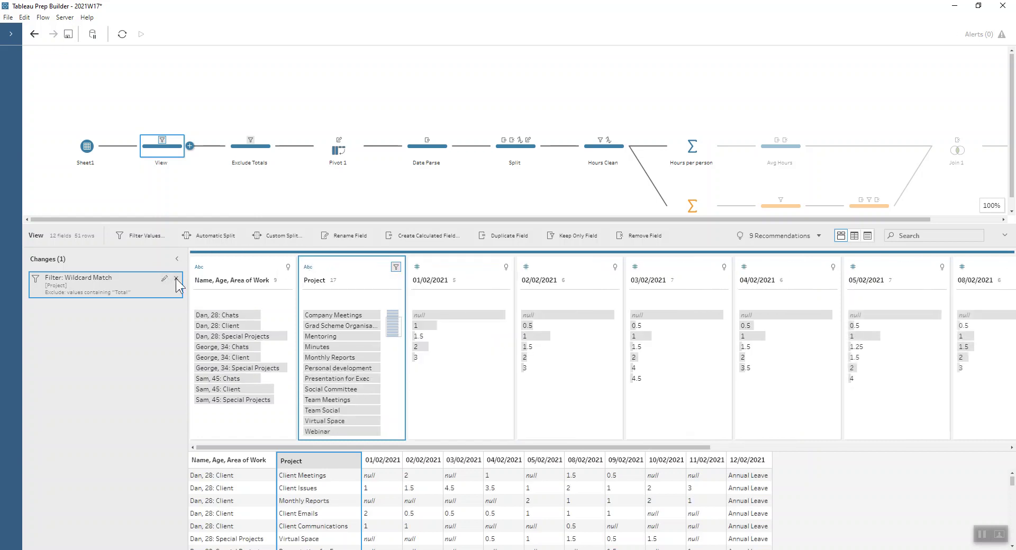
{"action": "left_click", "coordinate": [175, 278]}
Examine the Exclude Totals step's filter, its Project values including Team Meetings, and the date columns.
{"action": "left_click", "coordinate": [252, 155]}
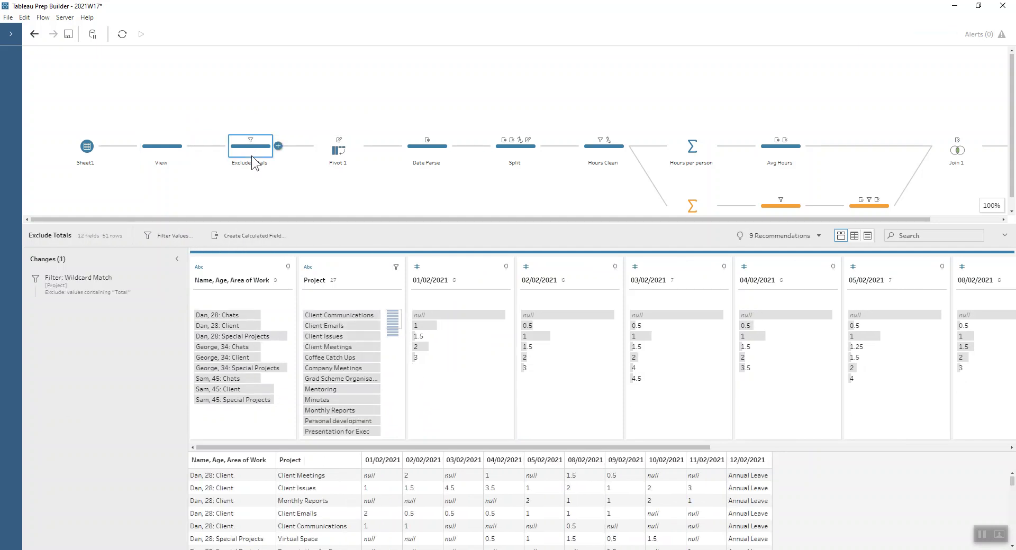
{"action": "scroll", "coordinate": [344, 370], "scroll_direction": "down", "scroll_amount": 2}
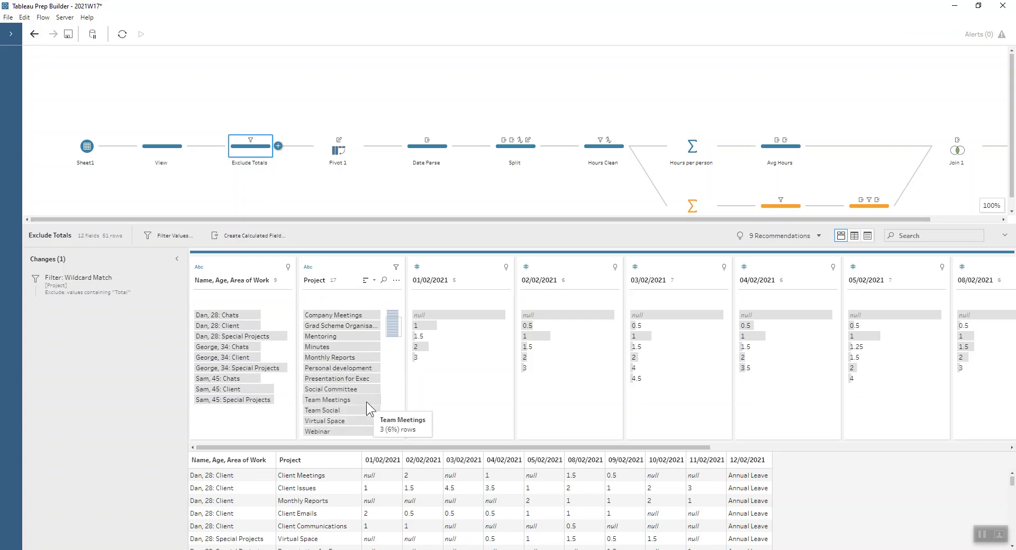
{"action": "left_click", "coordinate": [362, 401]}
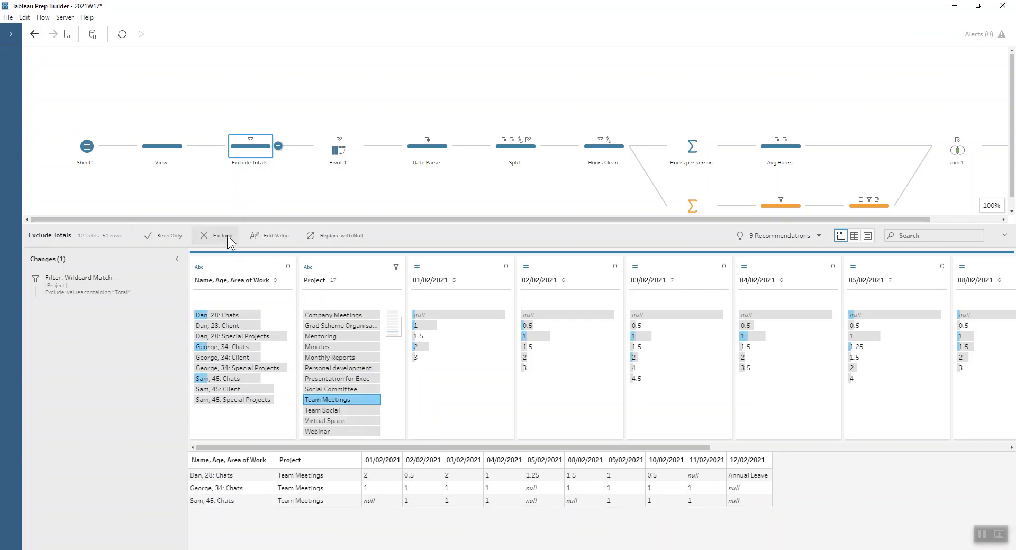
{"action": "left_click", "coordinate": [376, 398]}
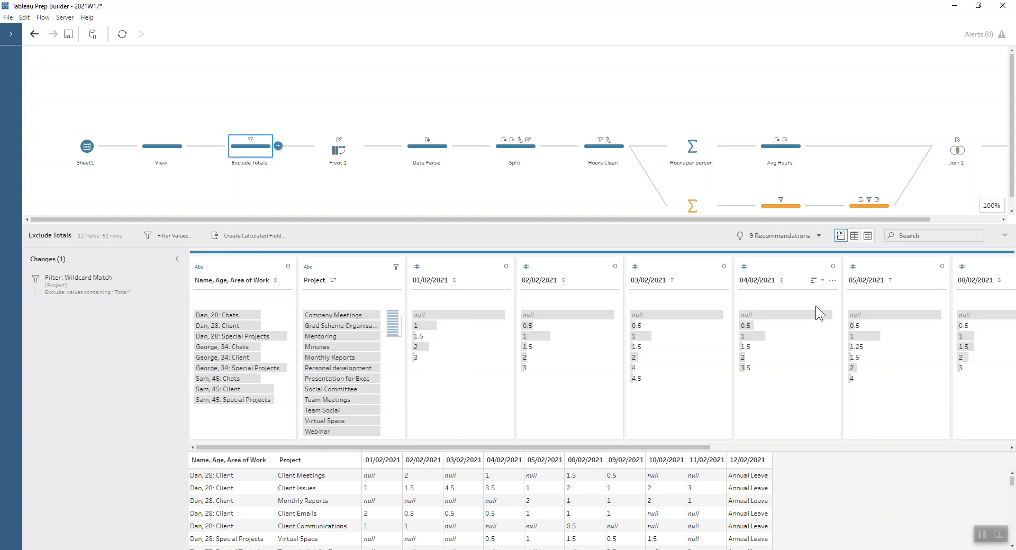
{"action": "left_click_drag", "start_coordinate": [691, 448], "coordinate": [665, 461]}
Examine the Pivot 1 step's columns-to-rows setup and the "/" wildcard that selects the date columns.
{"action": "left_click", "coordinate": [329, 156]}
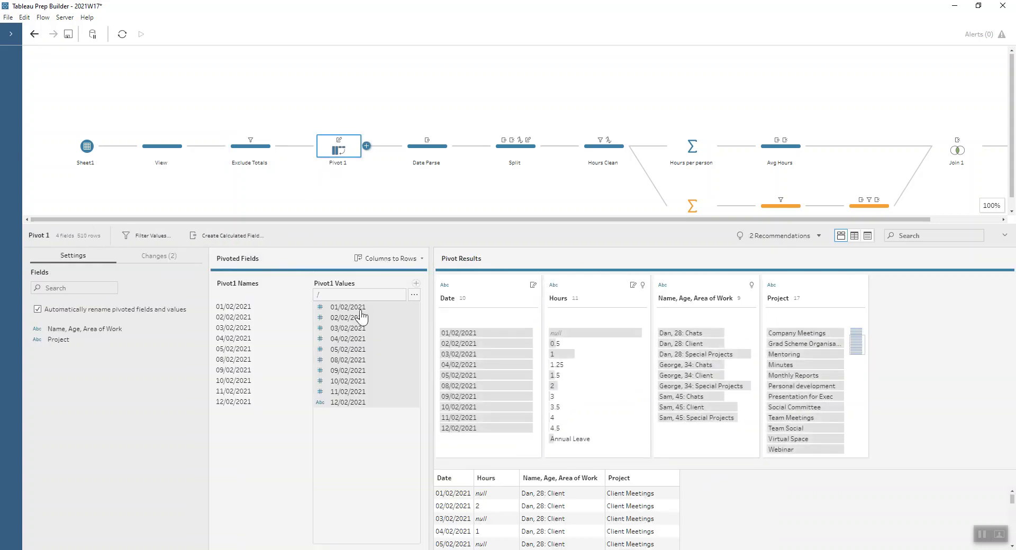
{"action": "left_click", "coordinate": [355, 294]}
{"action": "left_click", "coordinate": [359, 299]}
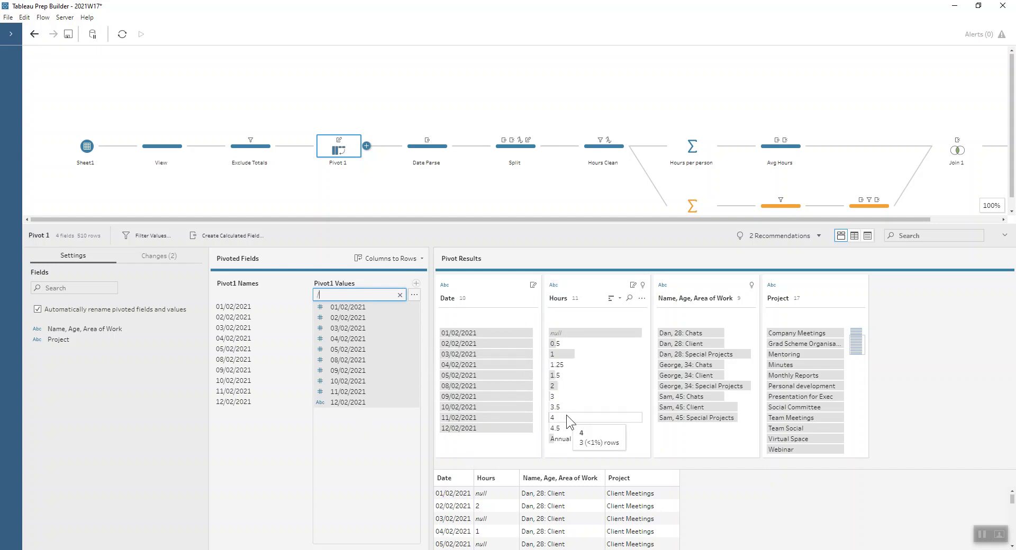
Inspect the Date calculated field's DATEPARSE formula in the Date Parse step and close it without changes.
{"action": "left_click", "coordinate": [414, 152]}
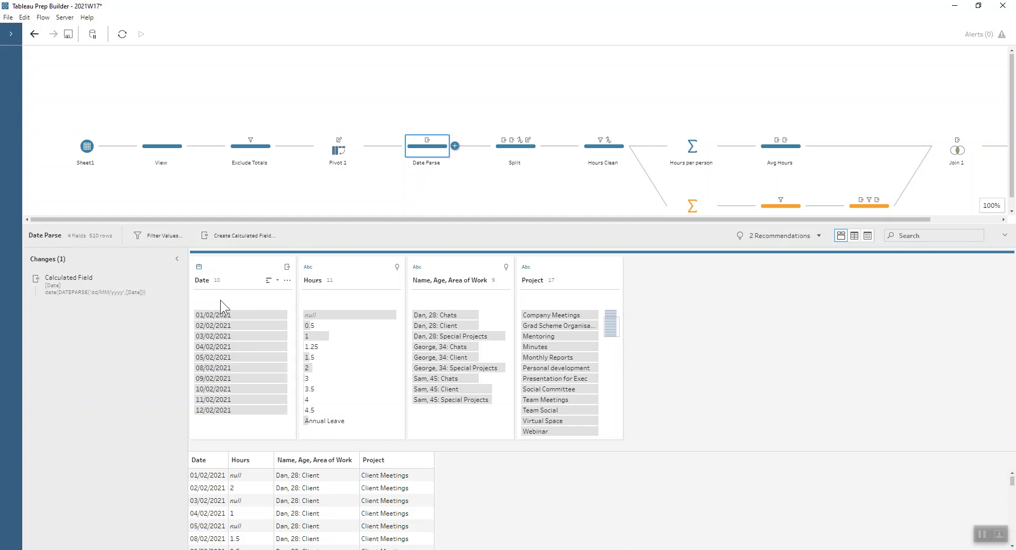
{"action": "mouse_move", "coordinate": [205, 407]}
{"action": "left_click", "coordinate": [164, 280]}
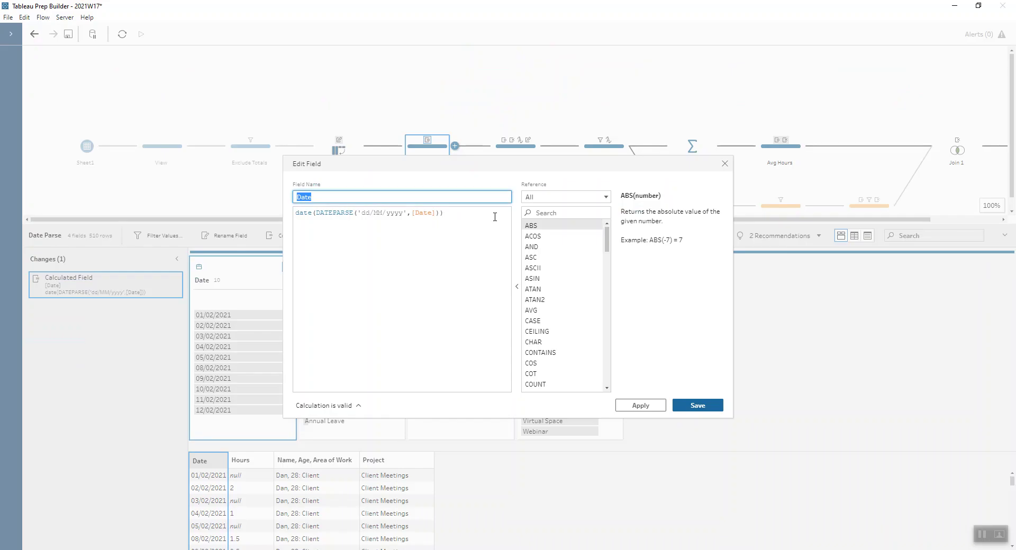
{"action": "left_click", "coordinate": [725, 164]}
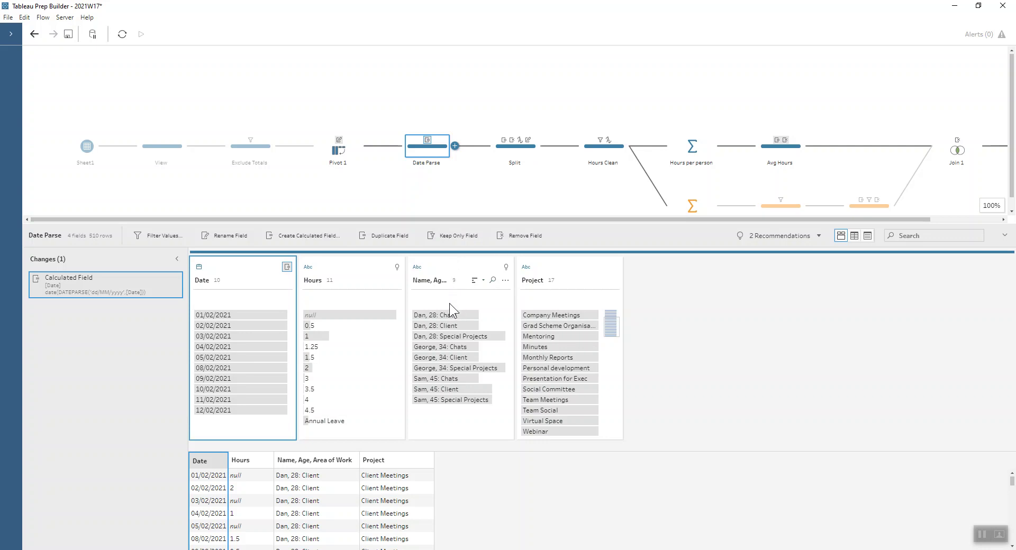
Compare the combined Name, Age, Area of Work field in Date Parse with the separated fields and changes in Split.
{"action": "mouse_move", "coordinate": [414, 318]}
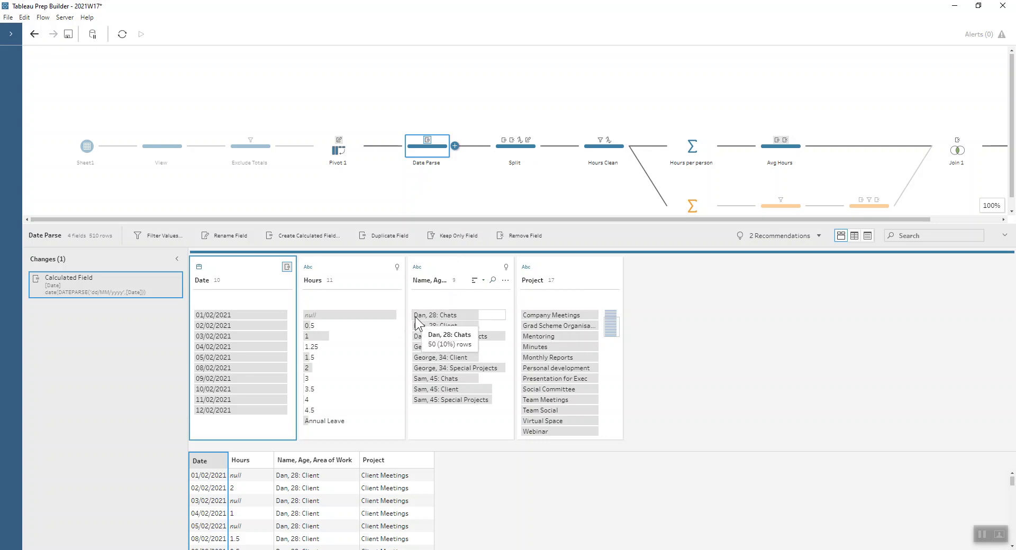
{"action": "mouse_move", "coordinate": [448, 314]}
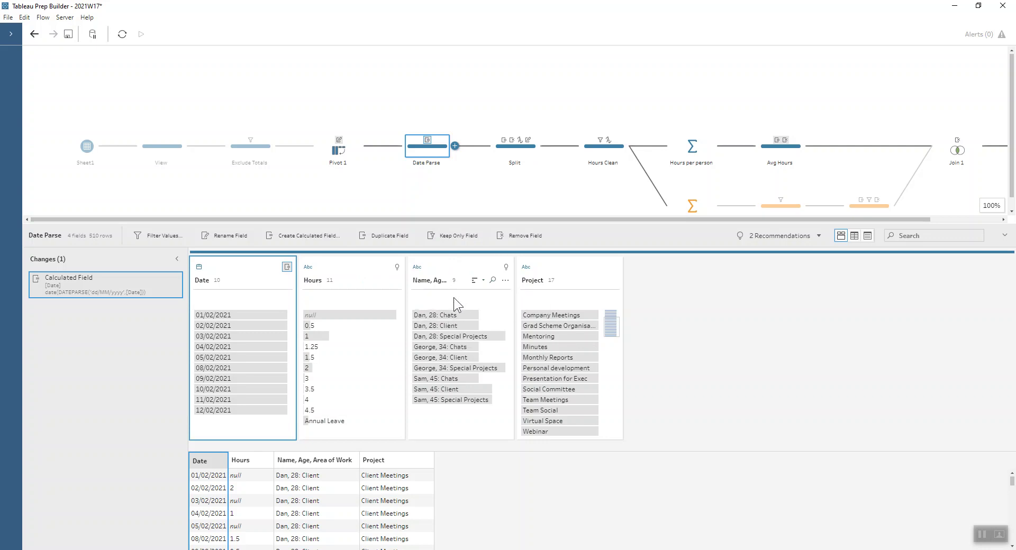
{"action": "left_click", "coordinate": [501, 155]}
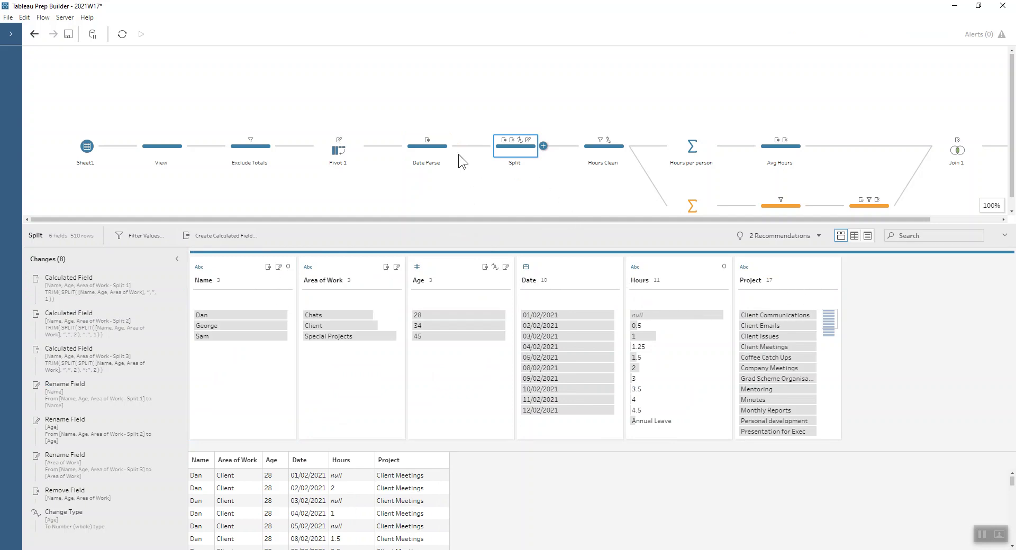
{"action": "left_click", "coordinate": [436, 149]}
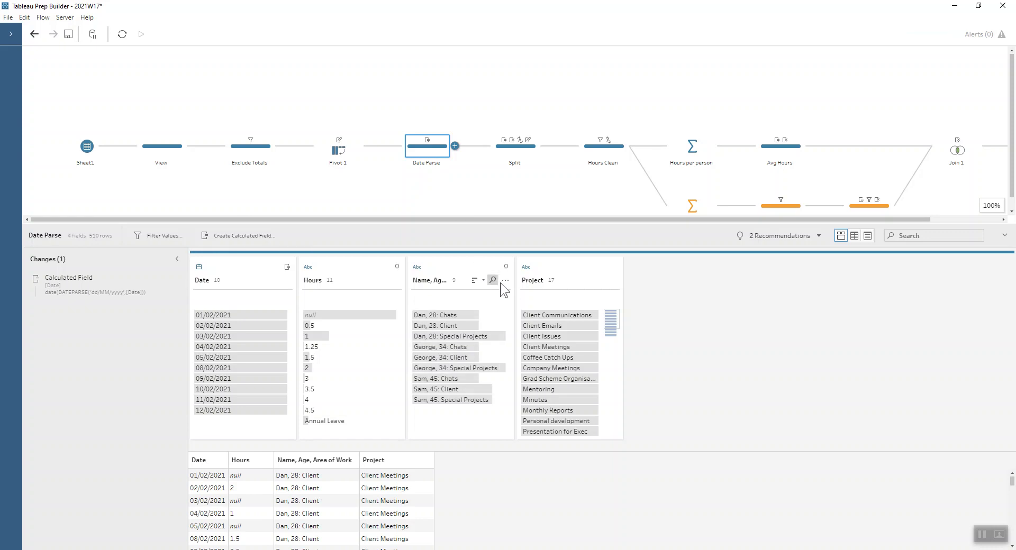
{"action": "left_click", "coordinate": [505, 284]}
{"action": "mouse_move", "coordinate": [554, 322]}
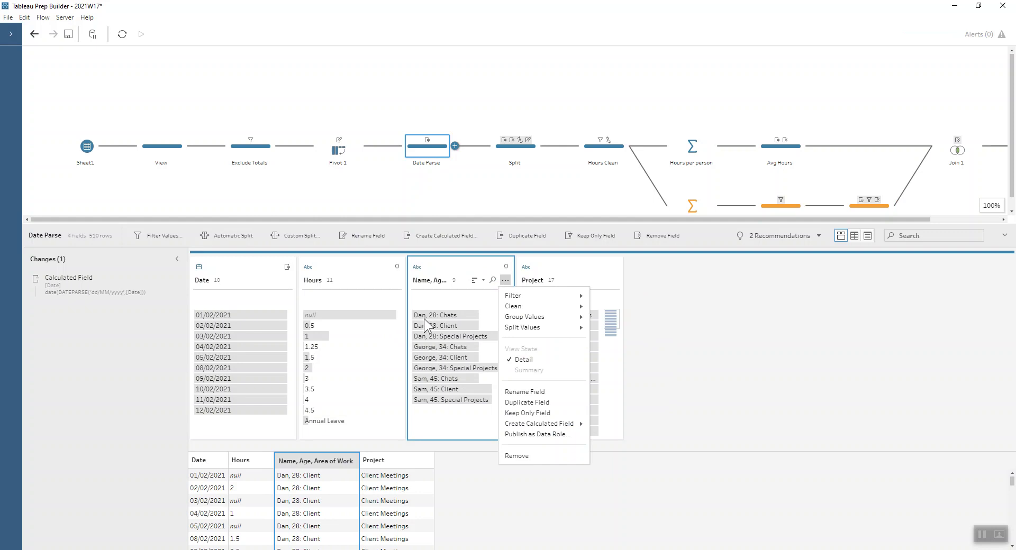
{"action": "left_click", "coordinate": [498, 150]}
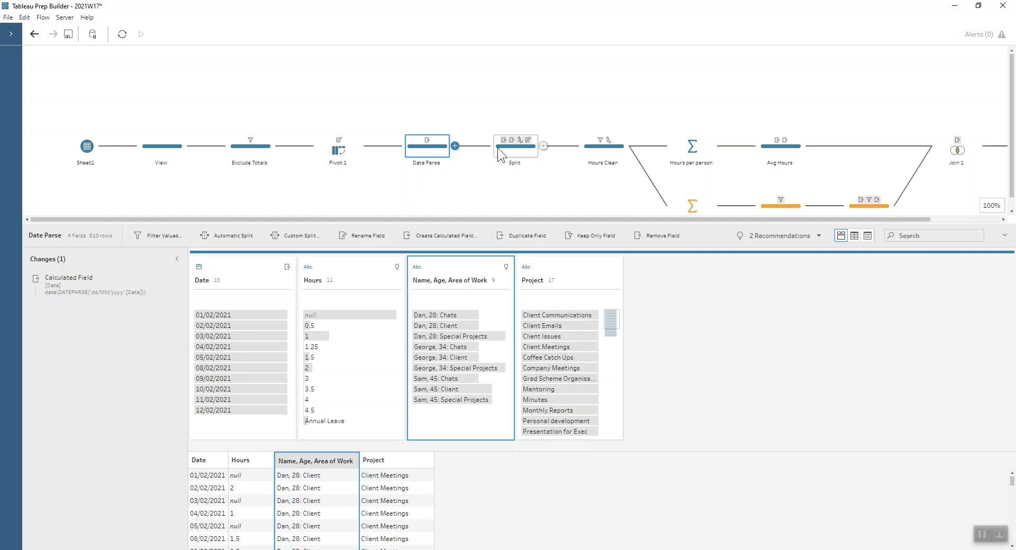
{"action": "left_click", "coordinate": [503, 148]}
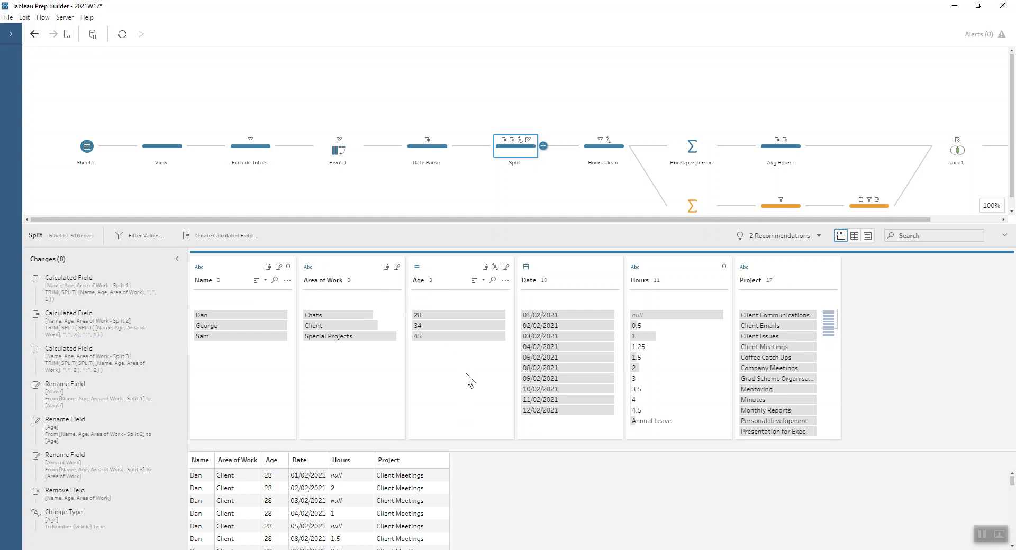
Compare the null and Annual Leave values of Hours in the Split step with the filters in Hours Clean.
{"action": "left_click", "coordinate": [588, 150]}
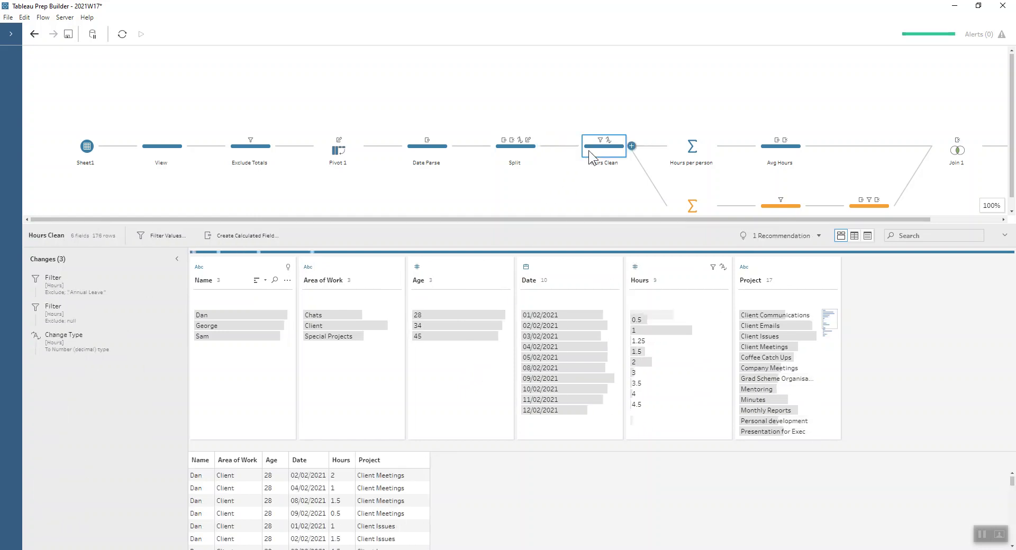
{"action": "left_click", "coordinate": [531, 152]}
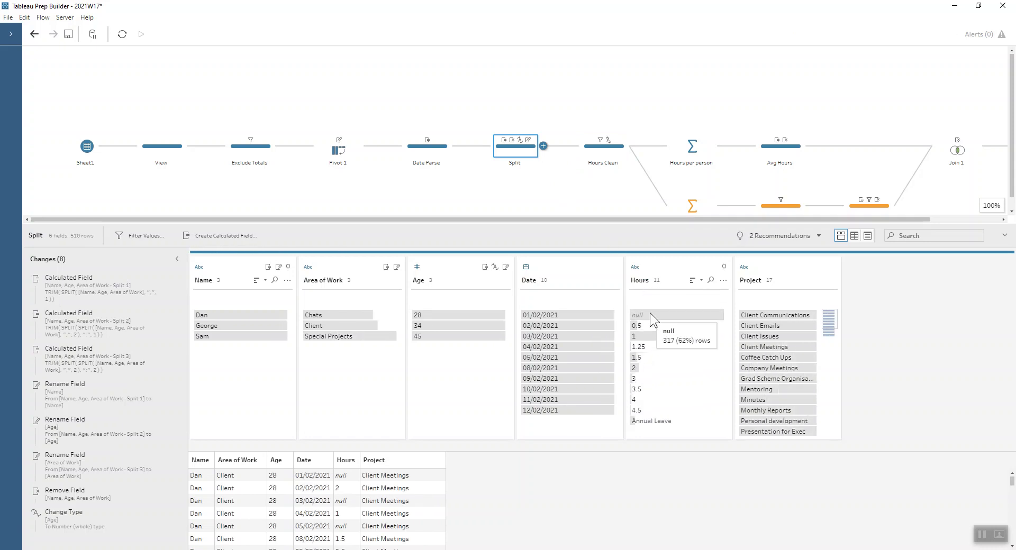
{"action": "left_click", "coordinate": [662, 417]}
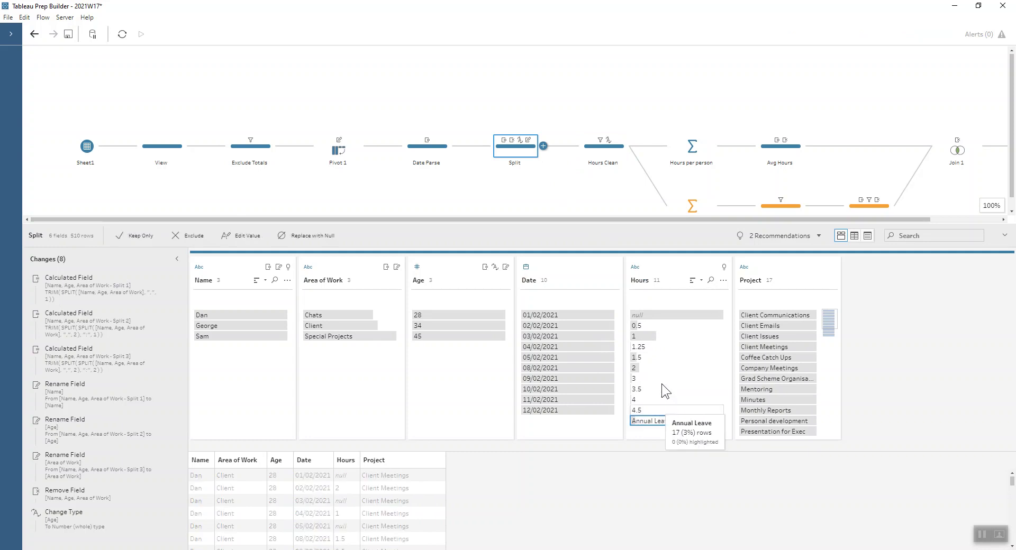
{"action": "left_click", "coordinate": [655, 311], "text": "ctrl"}
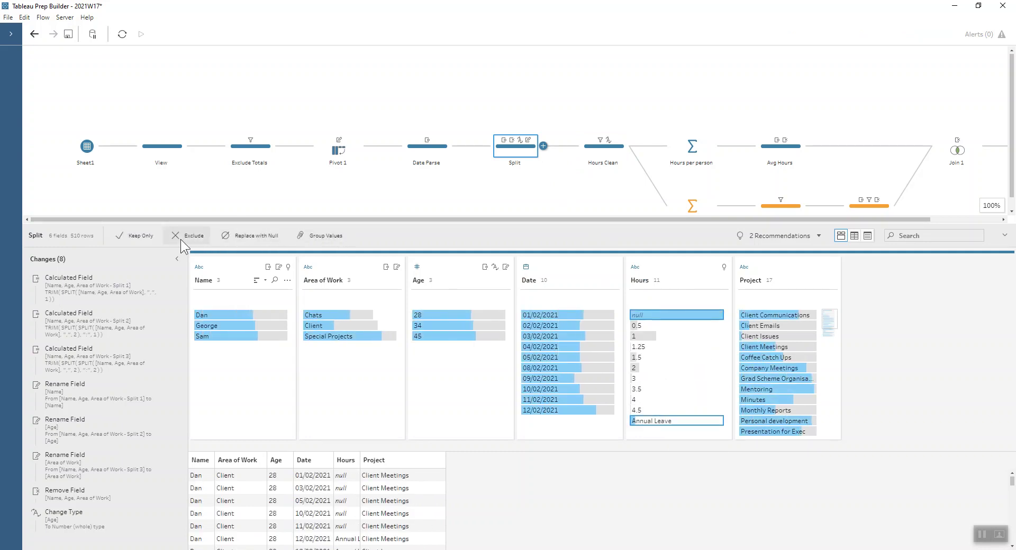
{"action": "left_click", "coordinate": [589, 150]}
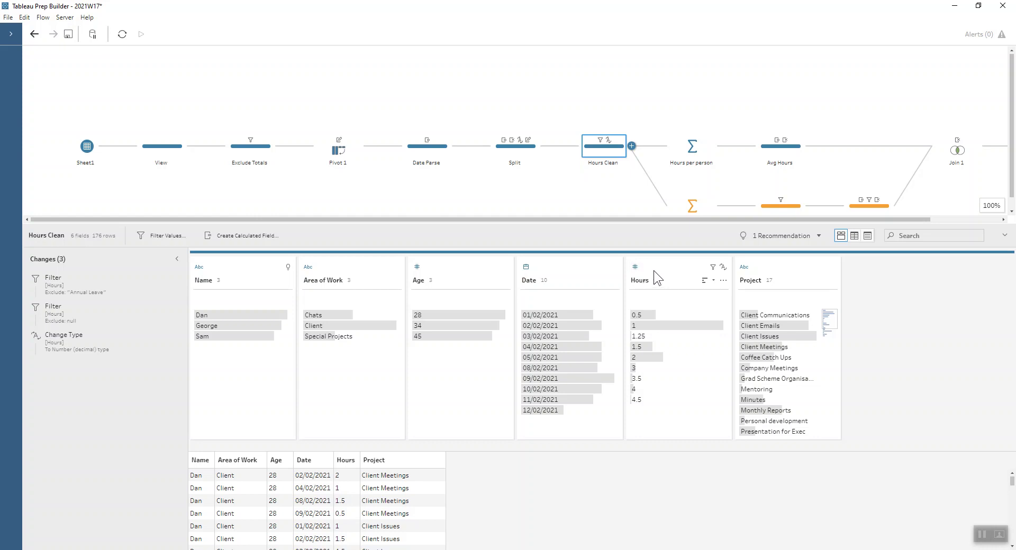
Review the Hours per person aggregation, plus the Avg Hours step's calculated field and field removal.
{"action": "left_click", "coordinate": [693, 151]}
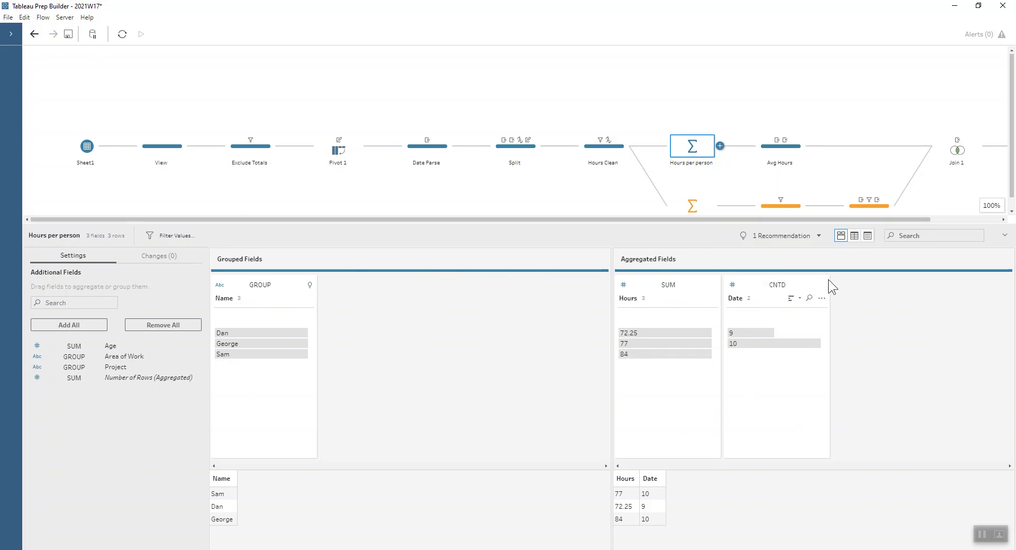
{"action": "left_click", "coordinate": [767, 151]}
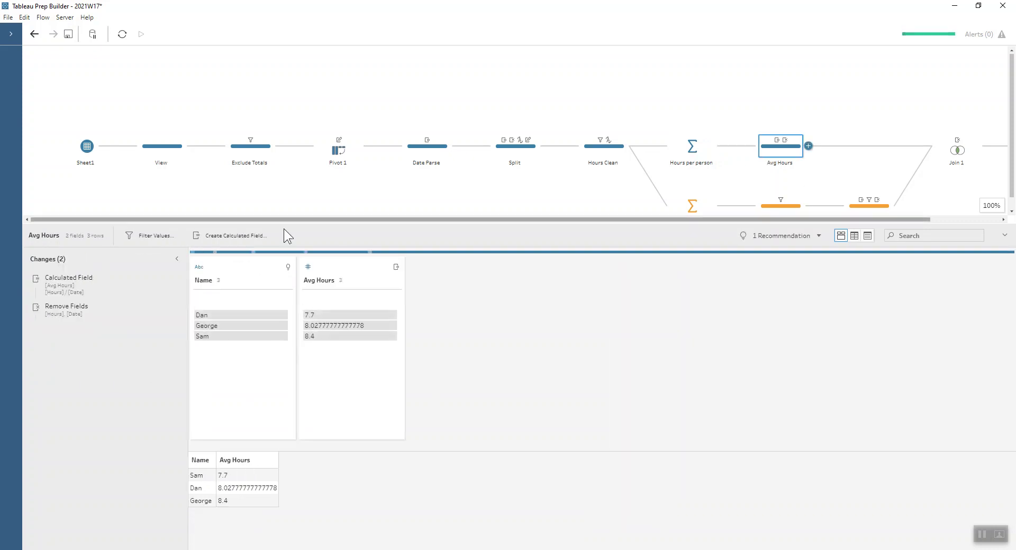
{"action": "left_click", "coordinate": [161, 279]}
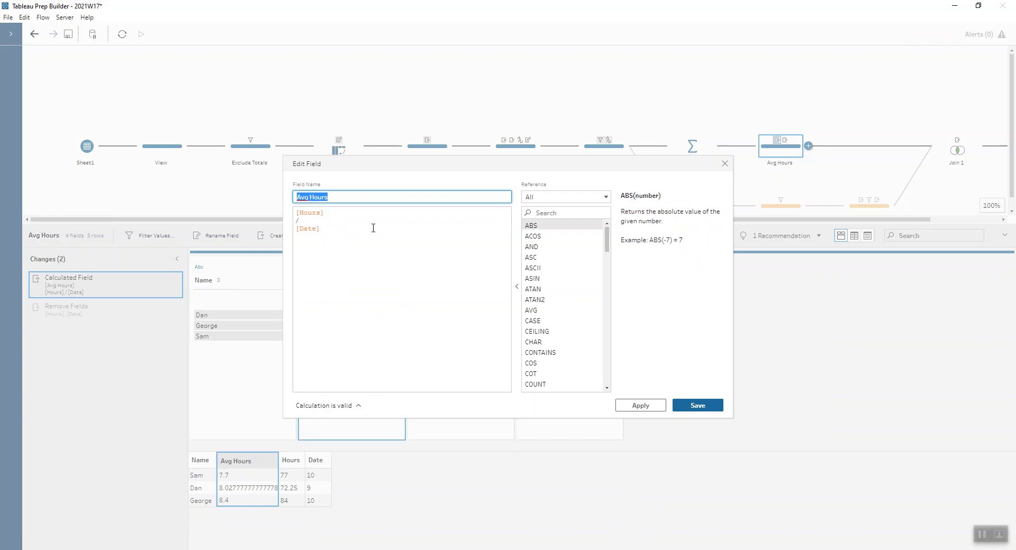
{"action": "left_click", "coordinate": [724, 164]}
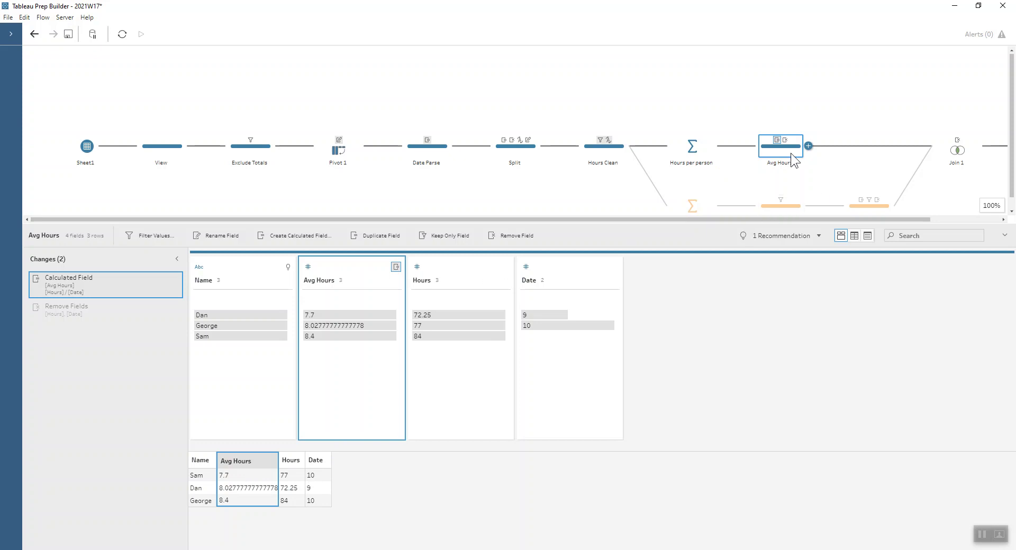
{"action": "left_click", "coordinate": [78, 309]}
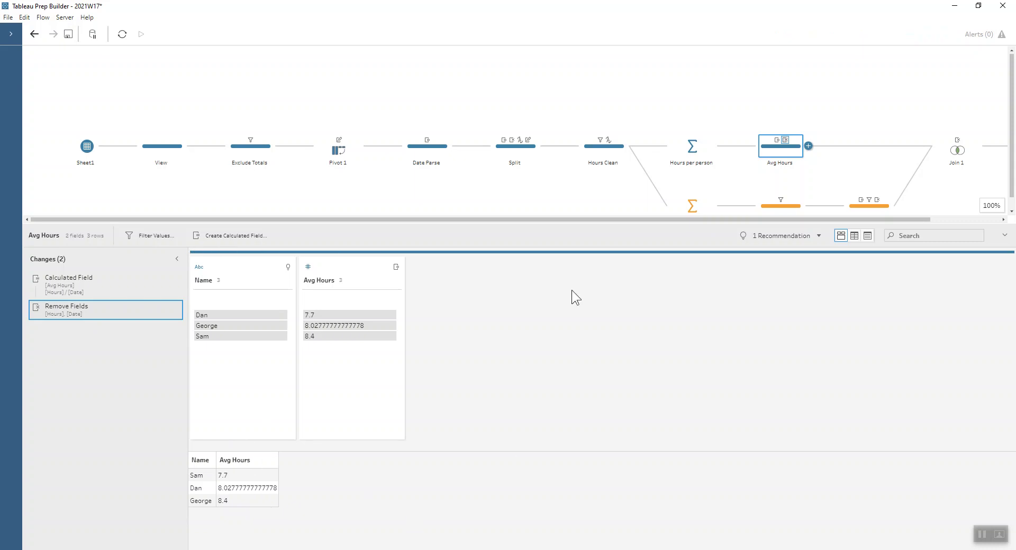
Enlarge the flow view and examine the lower branch's Aggregate 3 and Filter out chats steps.
{"action": "left_click_drag", "start_coordinate": [701, 226], "coordinate": [703, 247]}
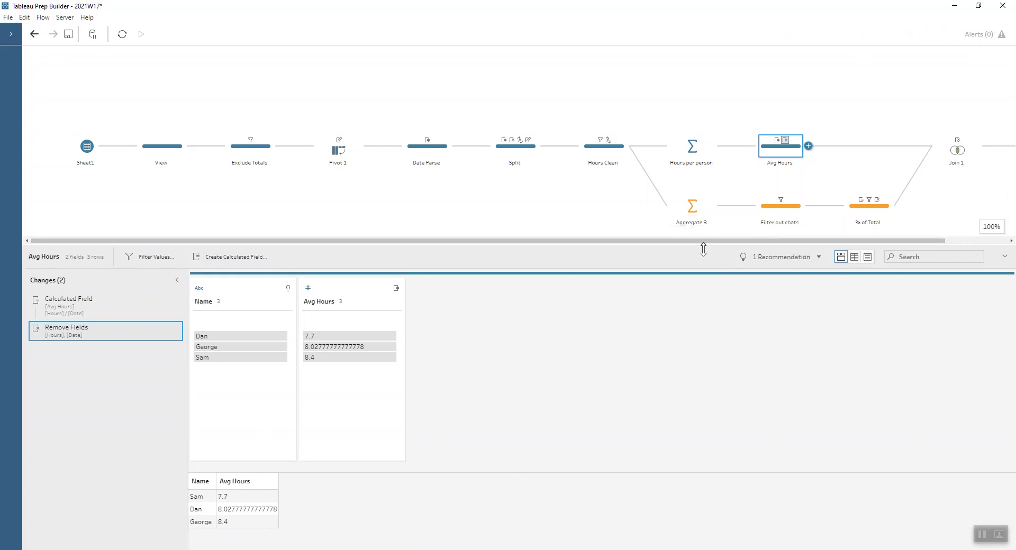
{"action": "left_click", "coordinate": [692, 209]}
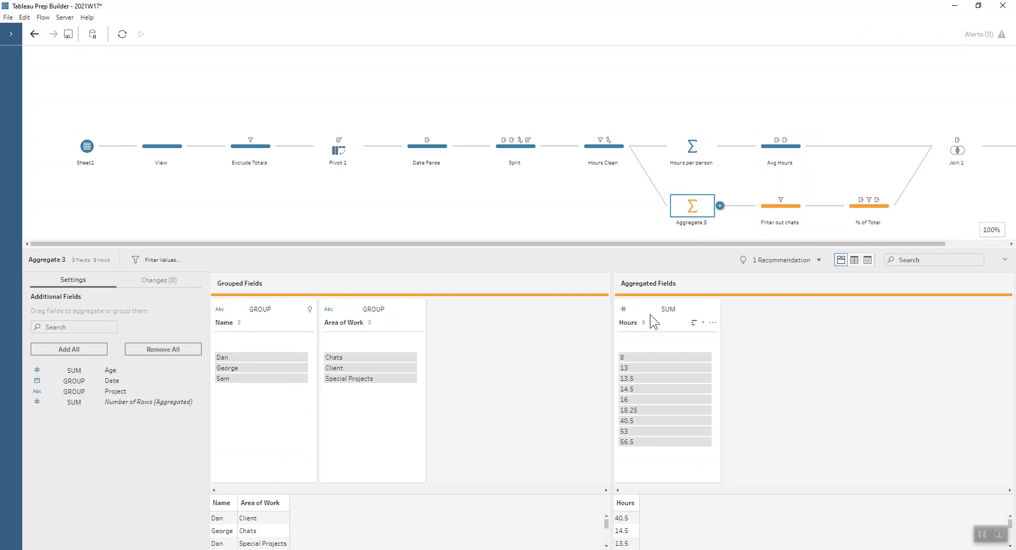
{"action": "left_click", "coordinate": [761, 213]}
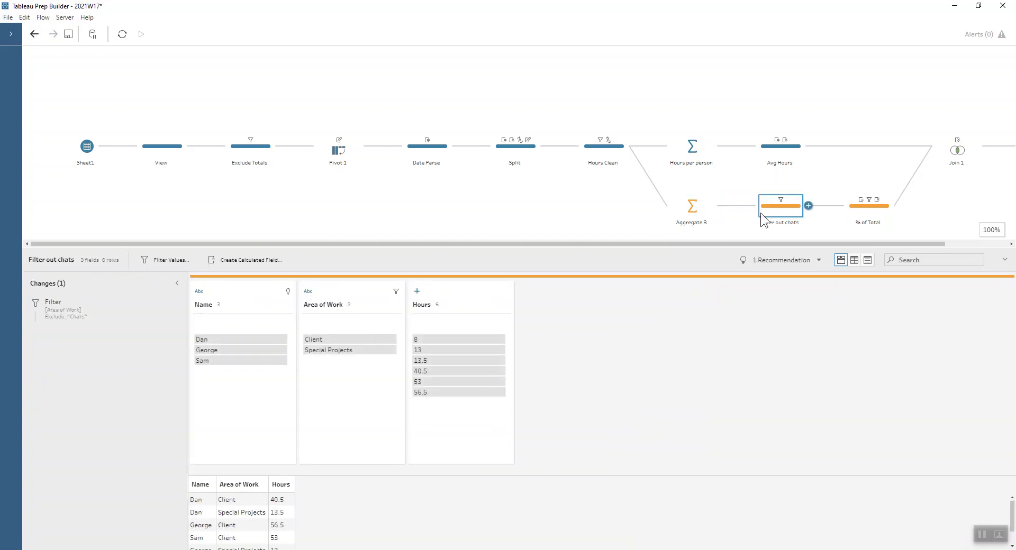
Review the Total Hours Fixed LOD settings in the % of Total step and the Fixed LOD option available for Hours.
{"action": "left_click", "coordinate": [850, 211]}
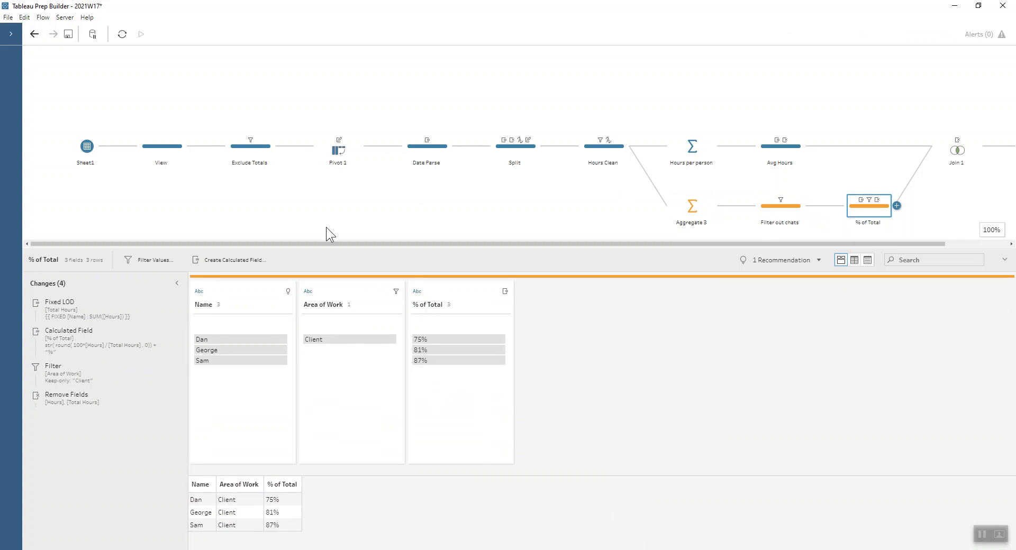
{"action": "mouse_move", "coordinate": [128, 311]}
{"action": "left_click", "coordinate": [165, 304]}
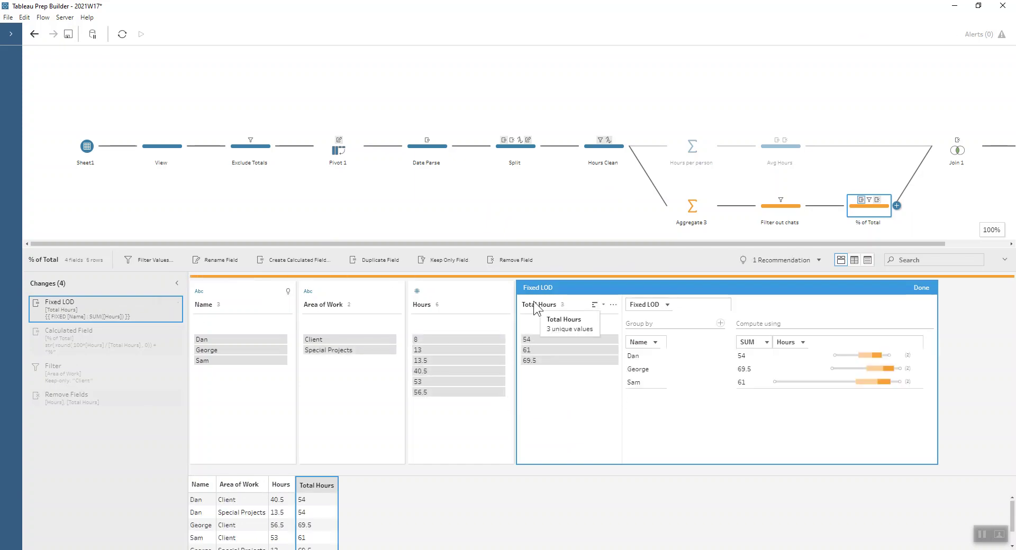
{"action": "left_click", "coordinate": [503, 305]}
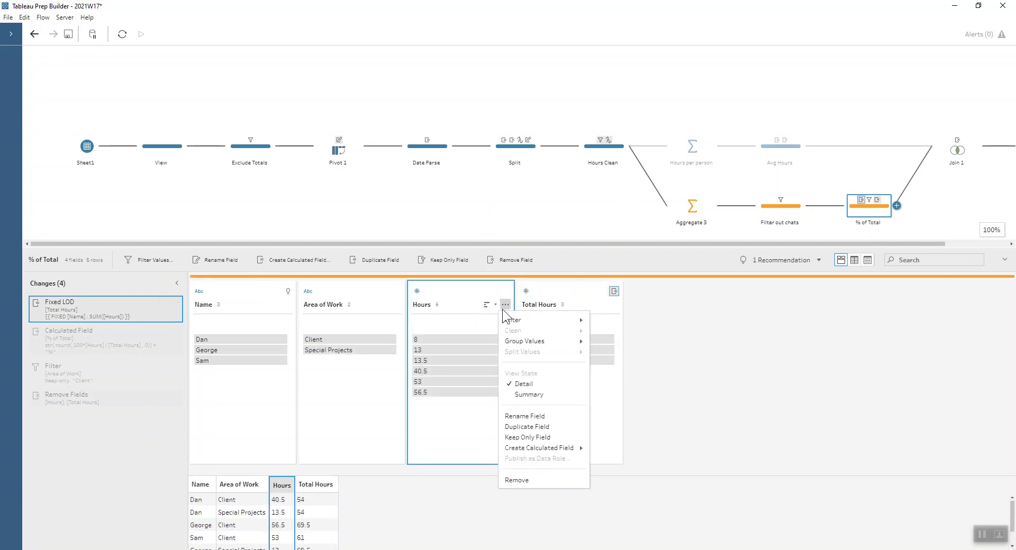
{"action": "mouse_move", "coordinate": [580, 450]}
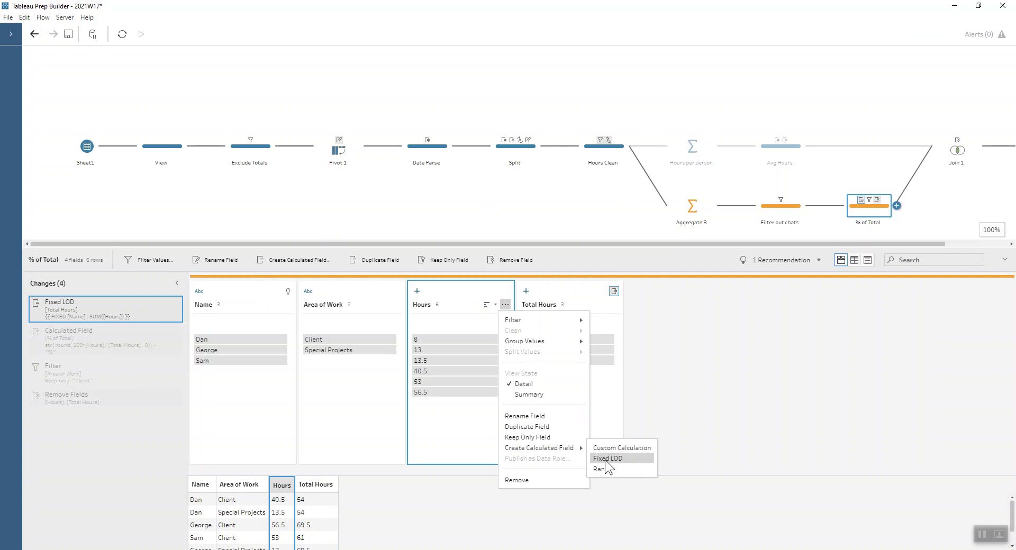
{"action": "left_click", "coordinate": [166, 309]}
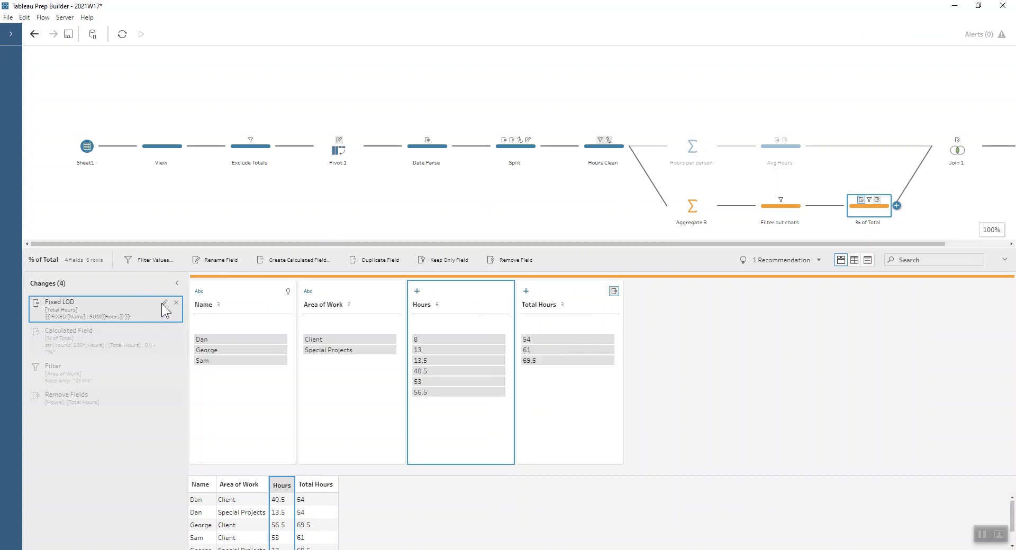
{"action": "left_click", "coordinate": [166, 308]}
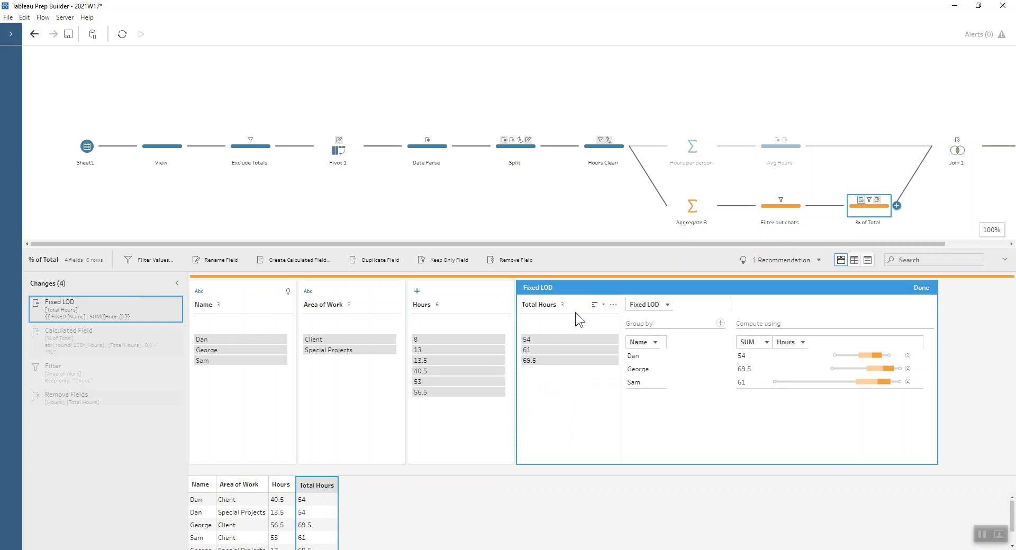
{"action": "left_click", "coordinate": [921, 288]}
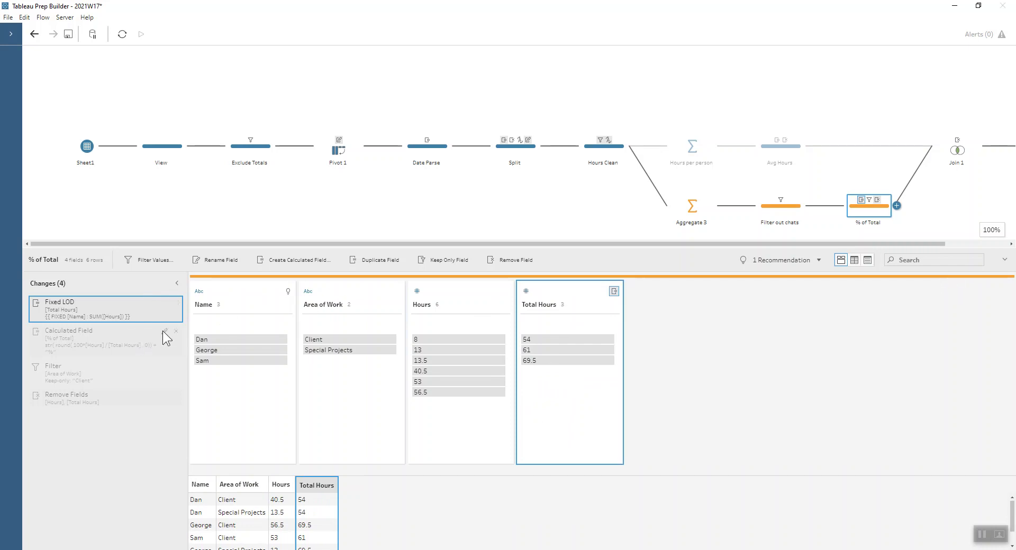
Examine the % of Total calculated field's formula, plus the Area of Work filter and field removal that follow it.
{"action": "left_click", "coordinate": [165, 331]}
{"action": "left_click_drag", "start_coordinate": [312, 228], "coordinate": [318, 237]}
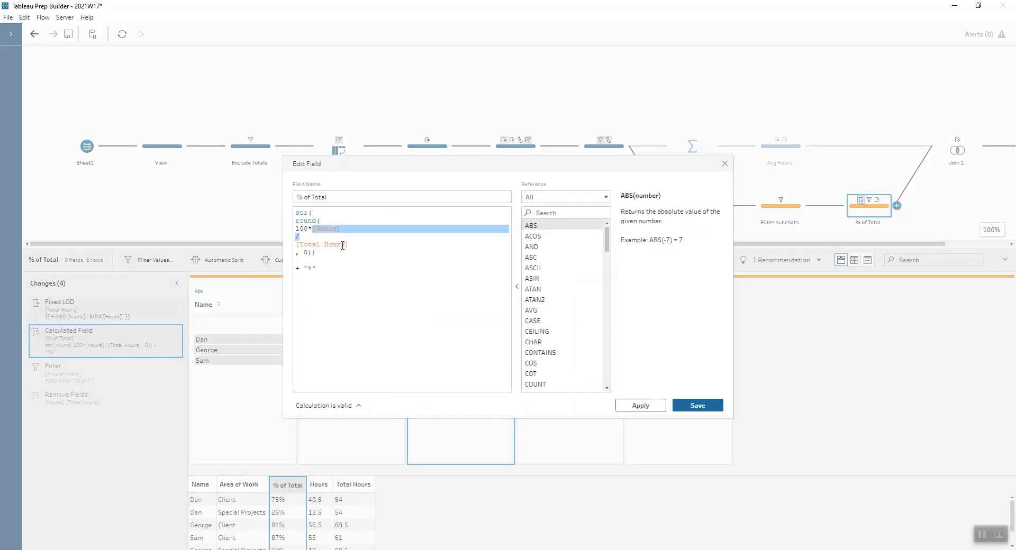
{"action": "left_click", "coordinate": [347, 245]}
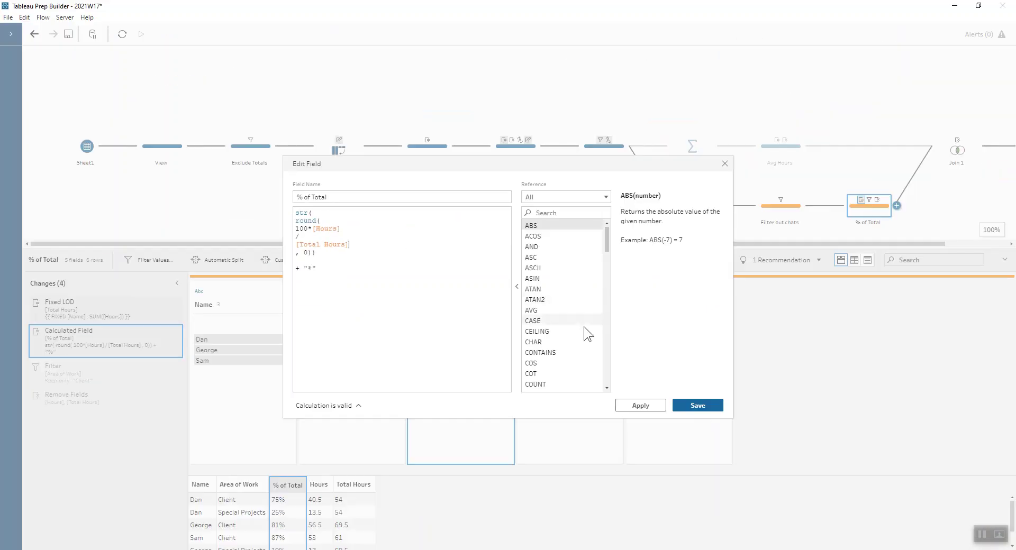
{"action": "left_click", "coordinate": [724, 165]}
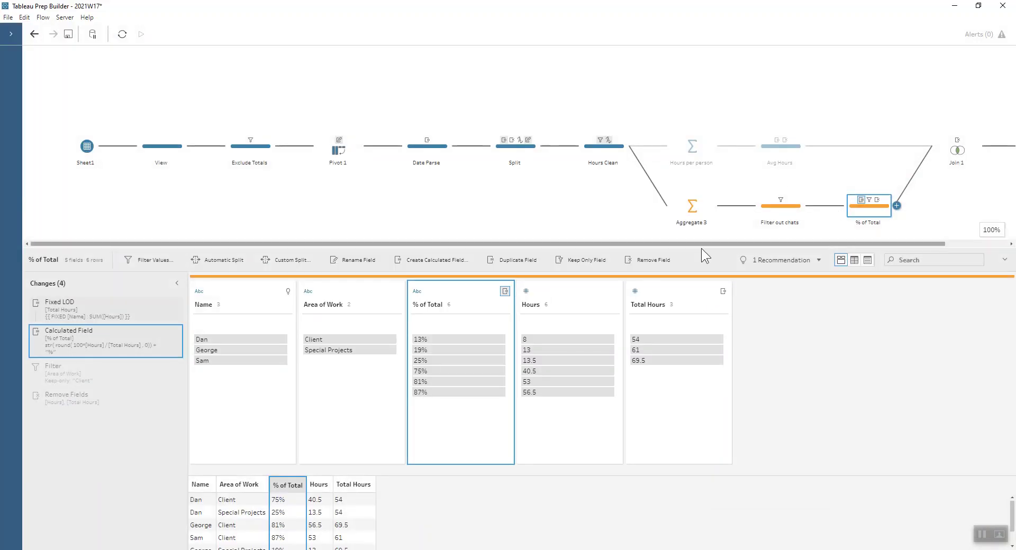
{"action": "left_click", "coordinate": [93, 377]}
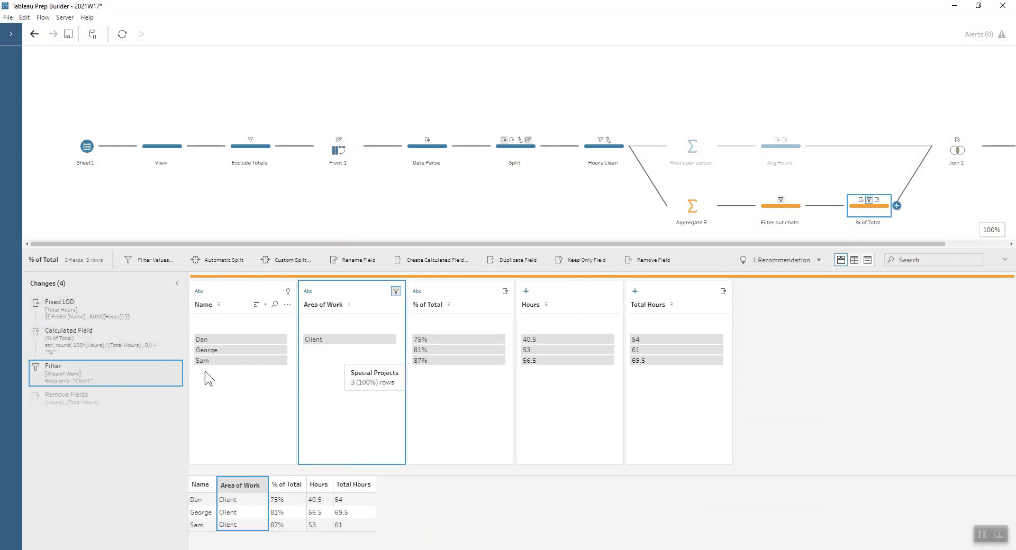
{"action": "left_click", "coordinate": [96, 395]}
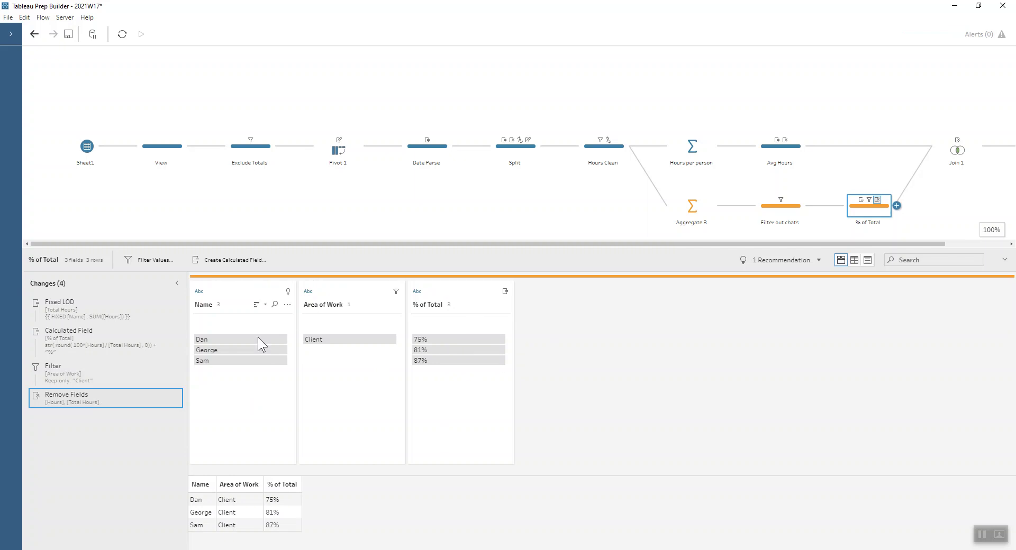
Review the Join 1 clause and results combining % of Total with Avg Hours, and inspect the final Output step.
{"action": "left_click", "coordinate": [951, 157]}
{"action": "left_click_drag", "start_coordinate": [652, 246], "coordinate": [786, 242]}
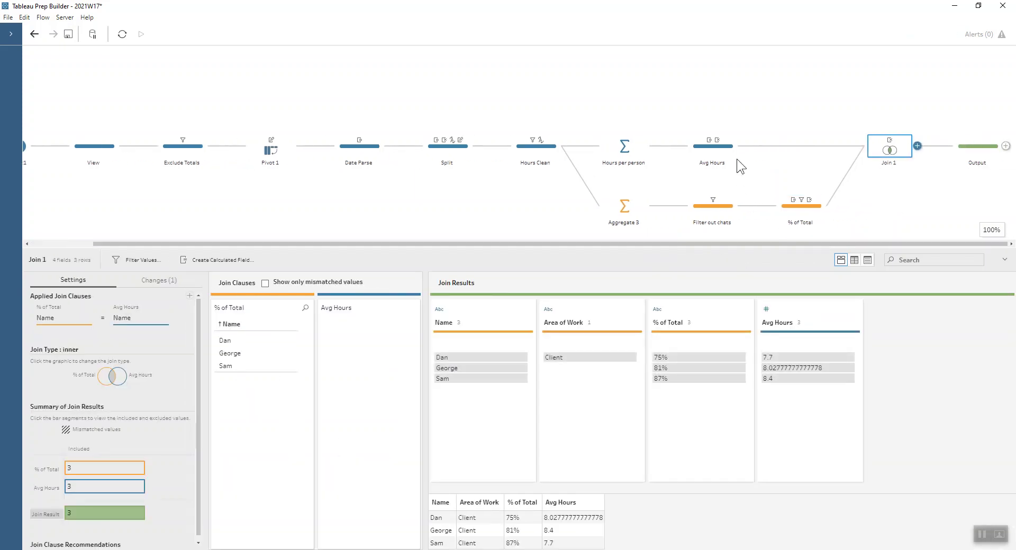
{"action": "left_click", "coordinate": [966, 151]}
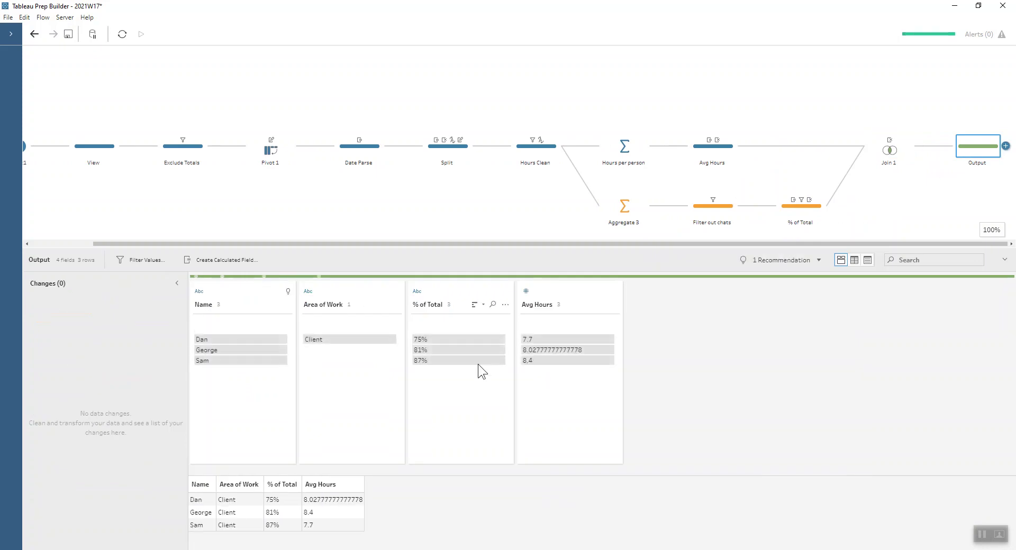